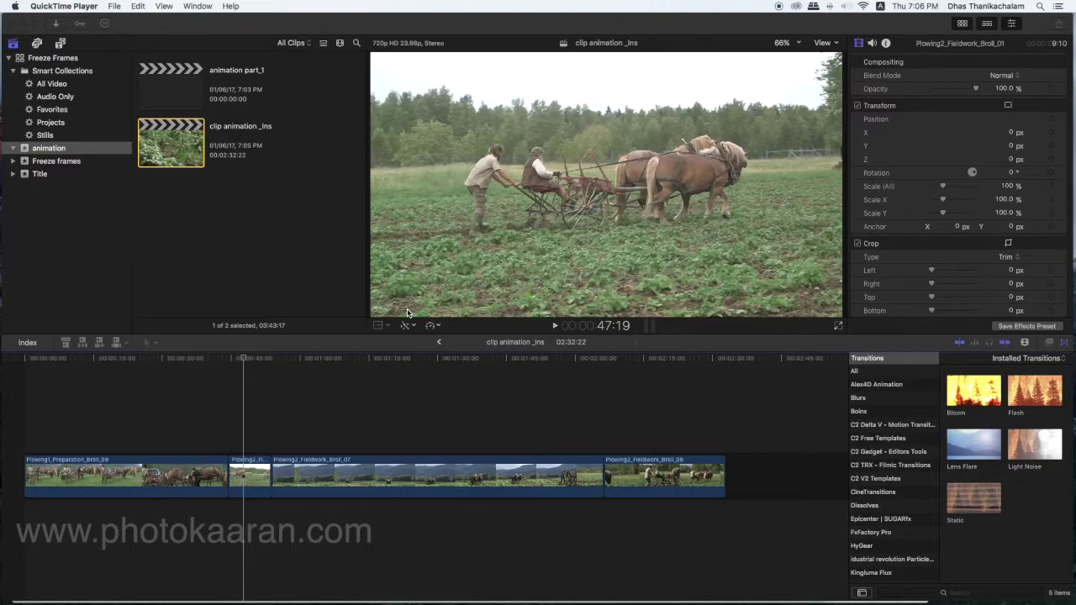
Select the Plowing2_Fieldwork_Broll_01 clip, expand the inspector to full height and hide the transitions browser.
{"action": "left_click", "coordinate": [249, 475]}
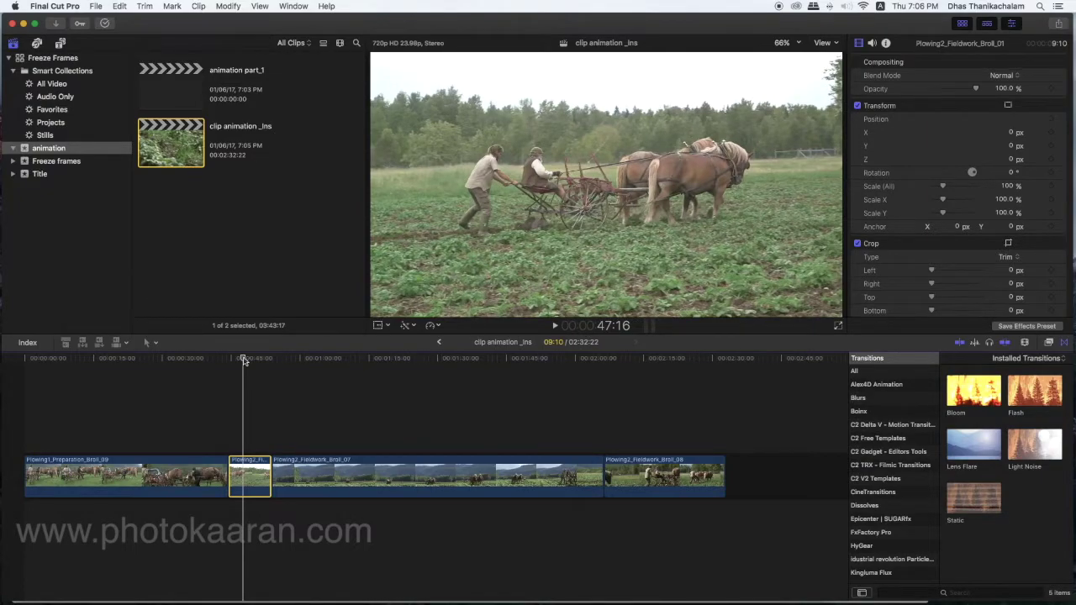
{"action": "double_click", "coordinate": [906, 51]}
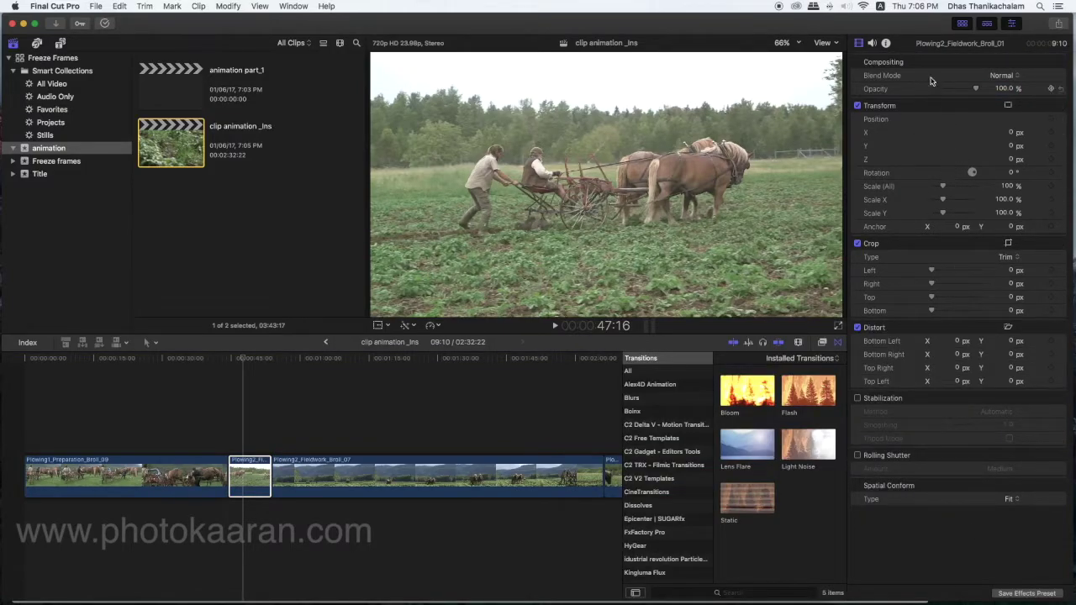
{"action": "double_click", "coordinate": [904, 48]}
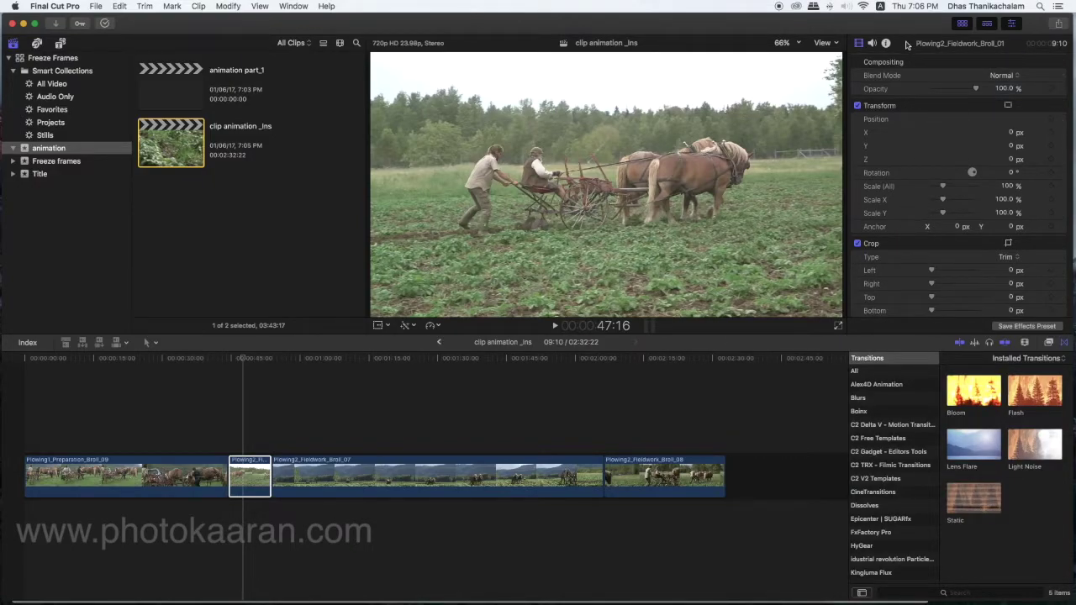
{"action": "double_click", "coordinate": [904, 46]}
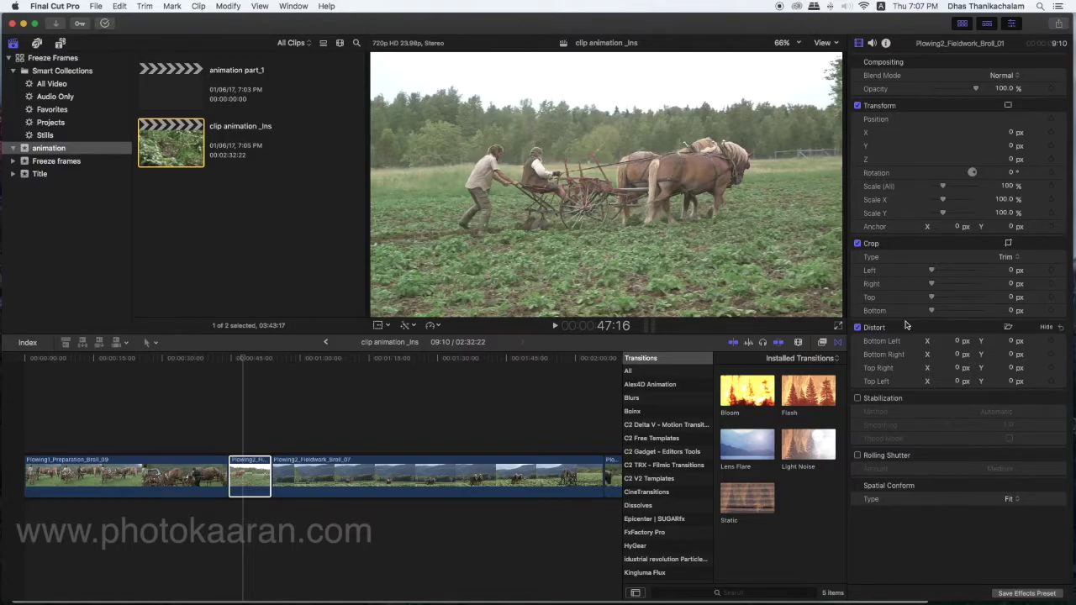
{"action": "left_click", "coordinate": [237, 359]}
{"action": "key", "text": "ctrl+super+5"}
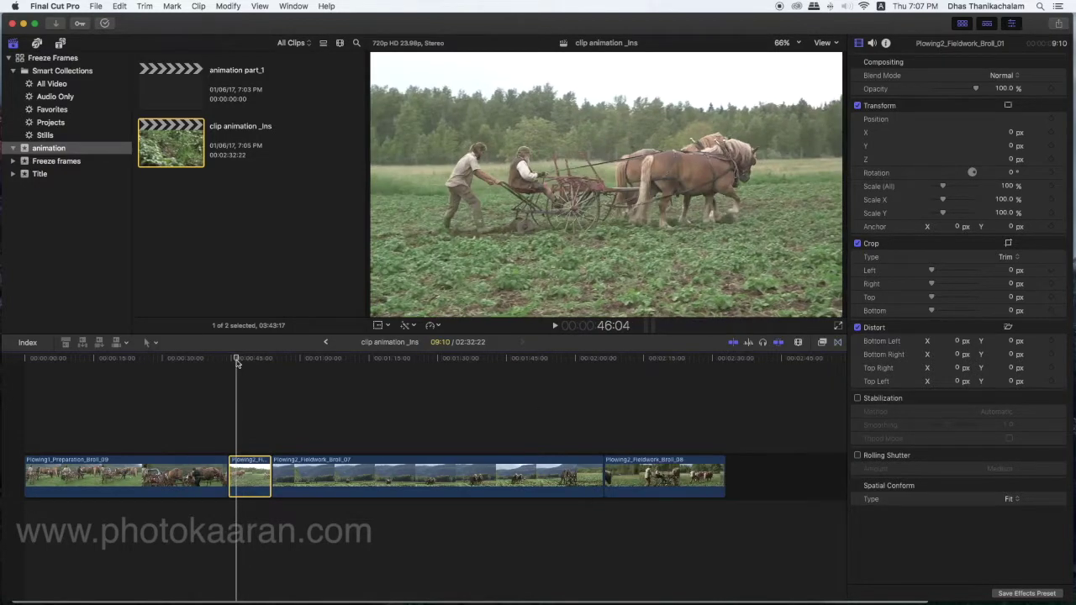
Add a Scale (All) keyframe on the first frame of the Plowing2_Fieldwork_Broll_01 clip, at 44:12.
{"action": "left_click_drag", "start_coordinate": [237, 362], "coordinate": [233, 362]}
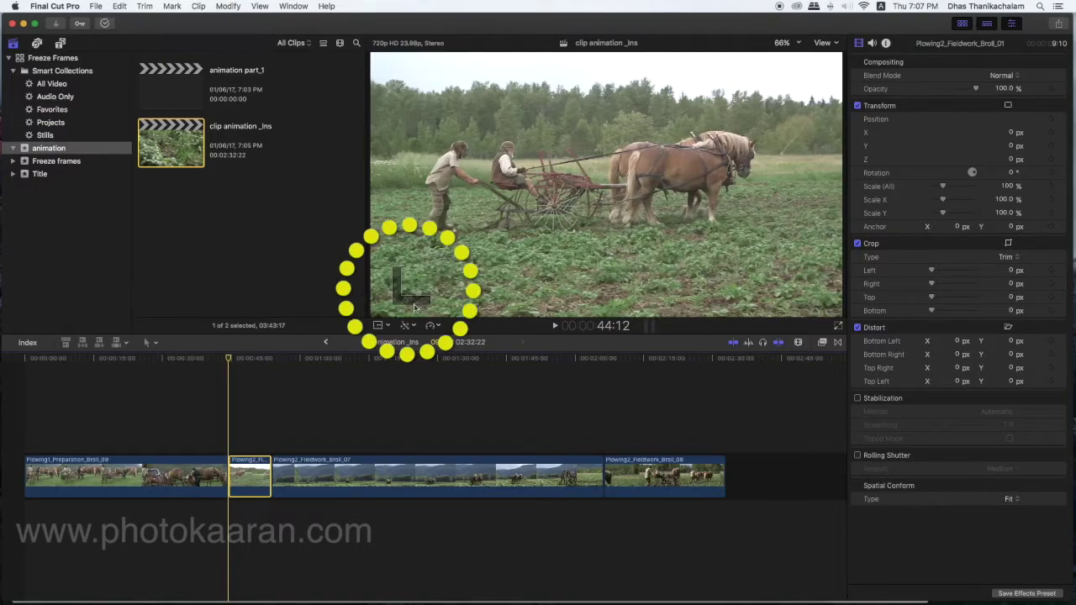
{"action": "left_click_drag", "start_coordinate": [228, 360], "coordinate": [271, 362]}
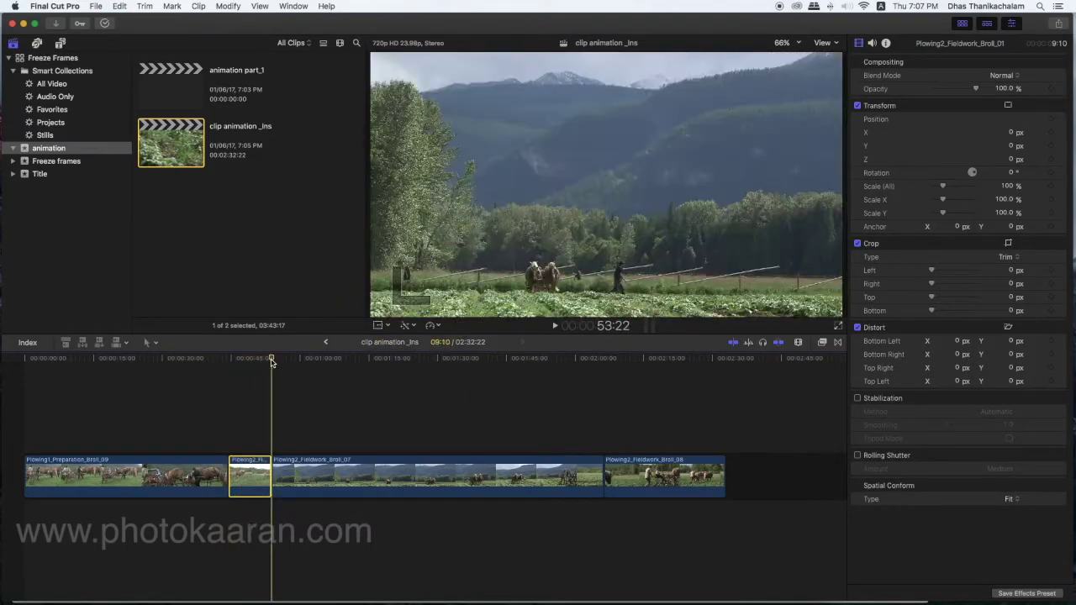
{"action": "key", "text": "Left"}
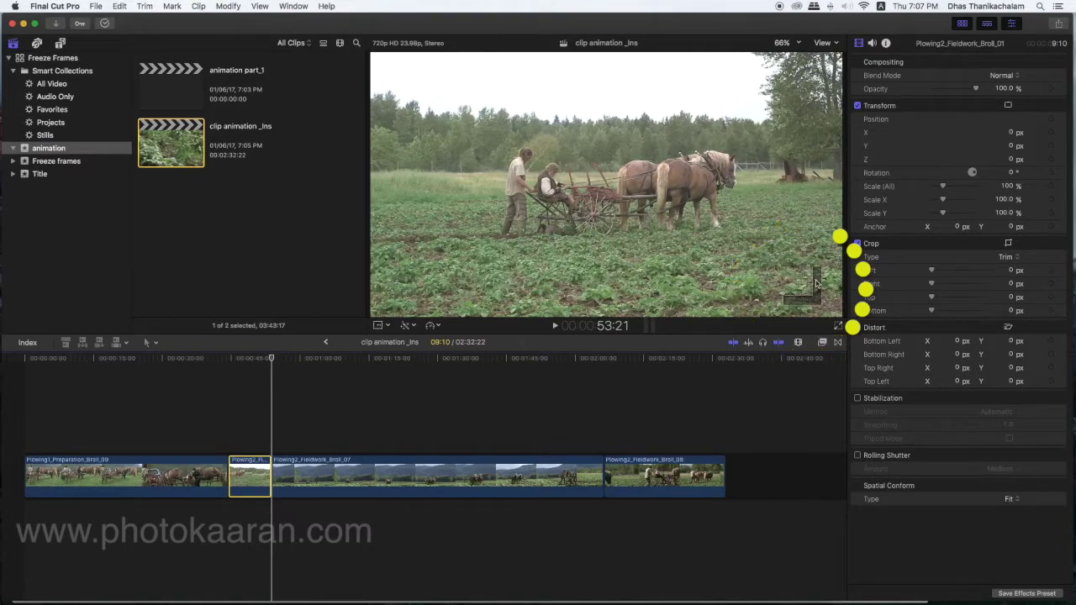
{"action": "key", "text": "Up"}
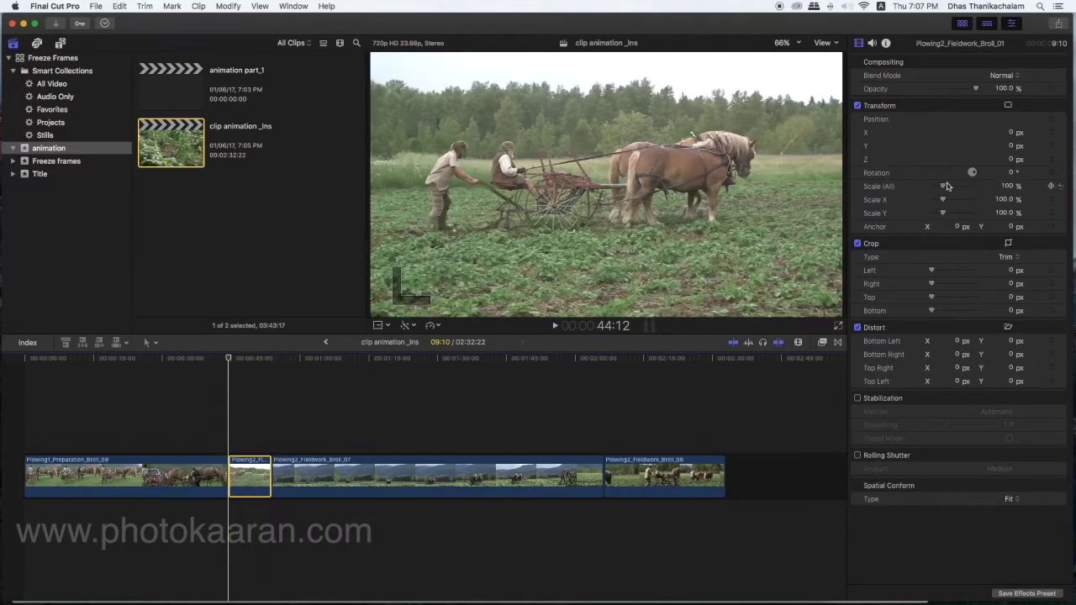
{"action": "left_click", "coordinate": [1050, 187]}
Set Scale (All) to 50% at 46:12 so the clip shrinks between two keyframes.
{"action": "key", "text": "super+equal"}
{"action": "left_click_drag", "start_coordinate": [231, 363], "coordinate": [266, 363]}
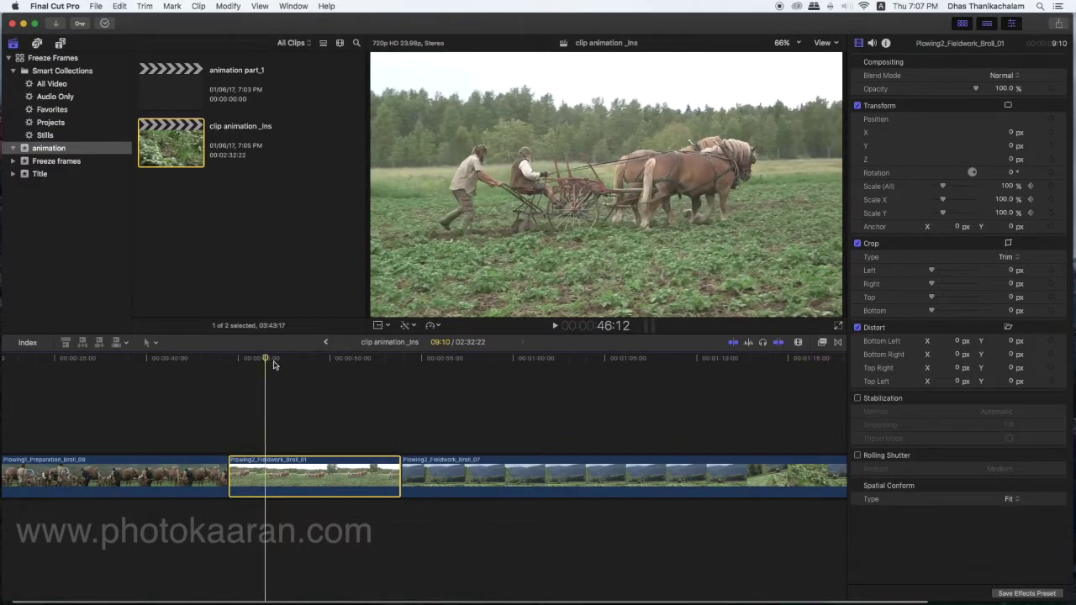
{"action": "left_click", "coordinate": [1009, 186]}
{"action": "type", "text": "8"}
{"action": "type", "text": "0"}
{"action": "key", "text": "Return"}
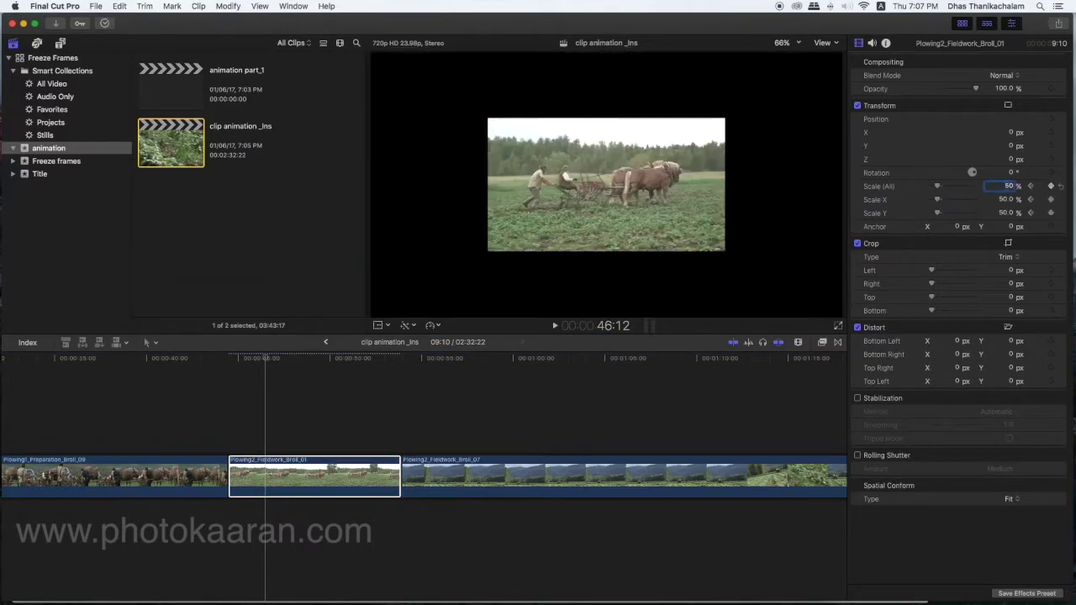
Play back the scale animation from the start of the clip.
{"action": "left_click", "coordinate": [261, 360]}
{"action": "left_click_drag", "start_coordinate": [261, 360], "coordinate": [228, 360]}
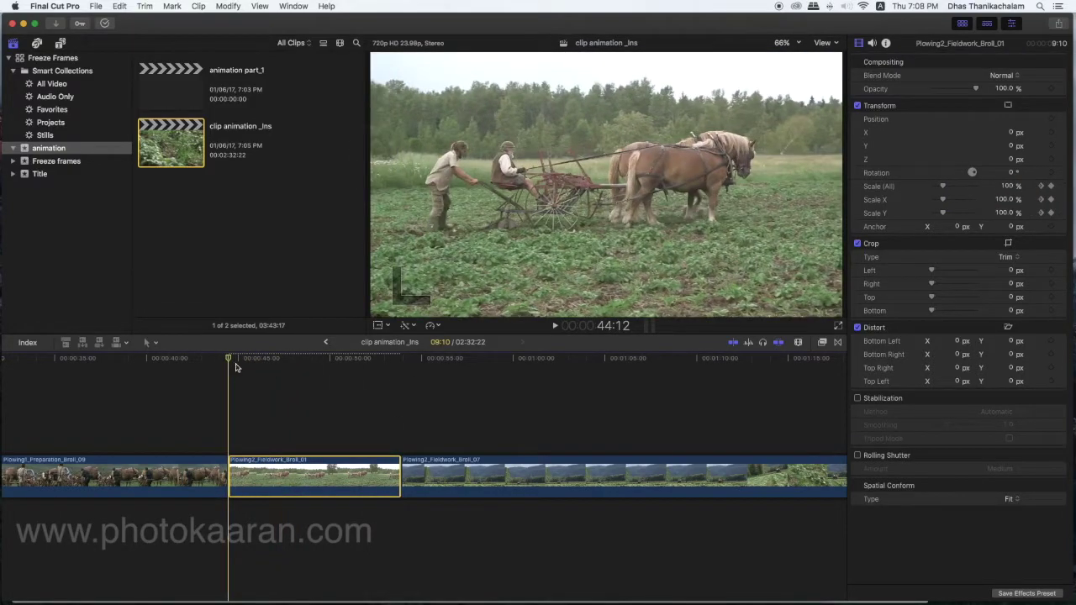
{"action": "left_click", "coordinate": [554, 327]}
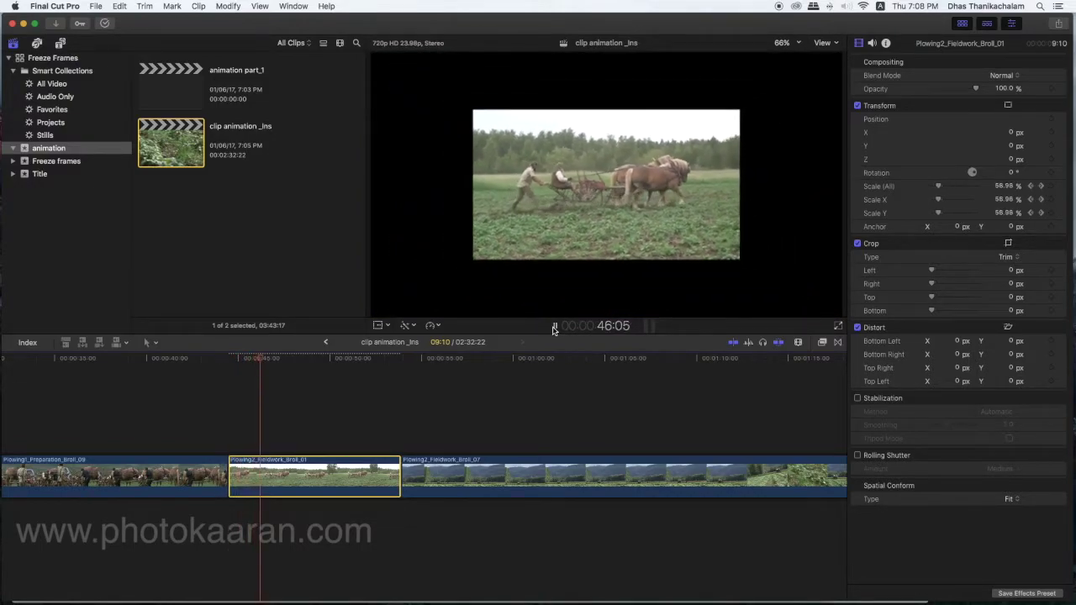
{"action": "left_click", "coordinate": [554, 327]}
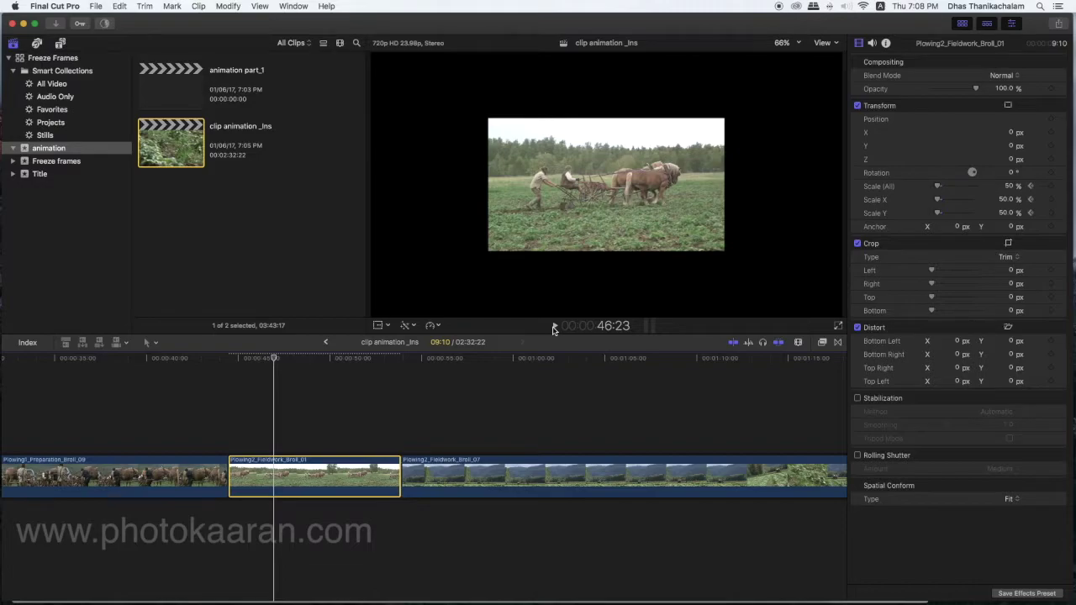
Animate the clip's Rotation from a keyframe on its first frame to -360° at 46:15.
{"action": "left_click_drag", "start_coordinate": [273, 359], "coordinate": [234, 367]}
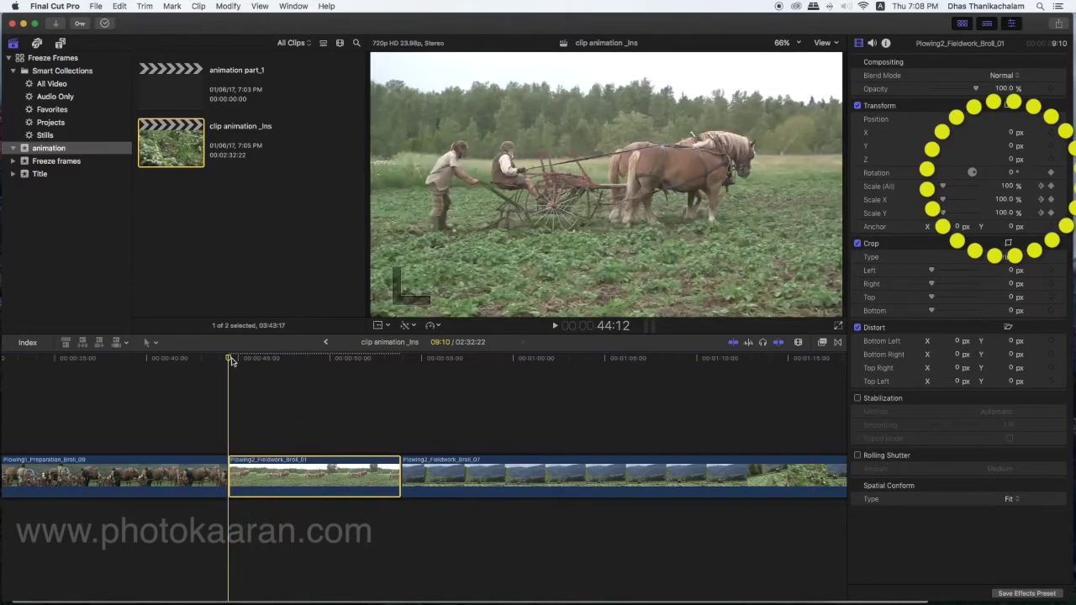
{"action": "left_click_drag", "start_coordinate": [228, 360], "coordinate": [269, 362]}
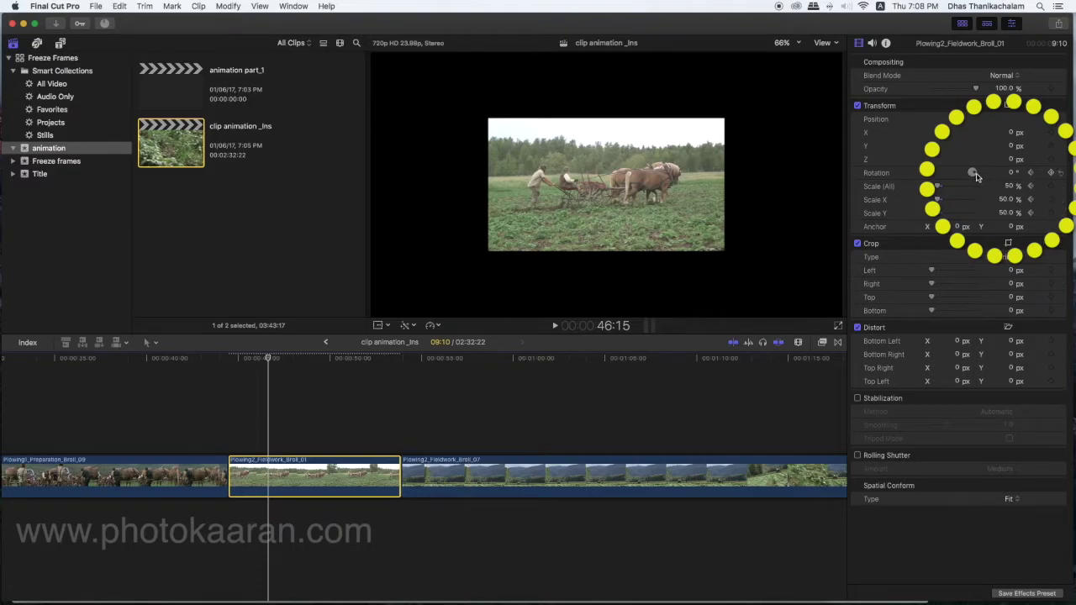
{"action": "left_click_drag", "start_coordinate": [976, 176], "coordinate": [983, 180]}
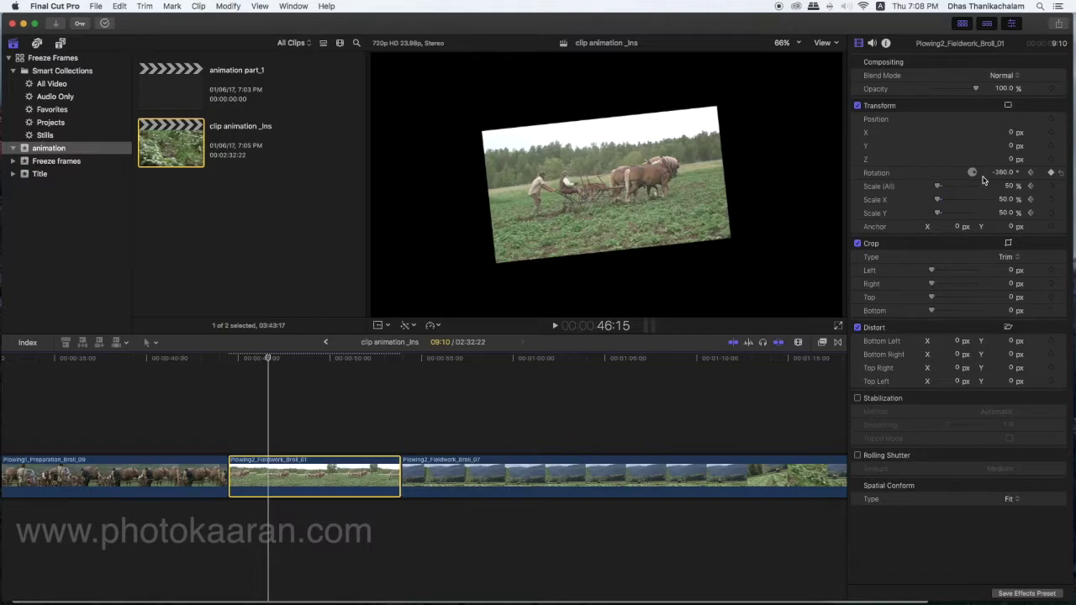
Play back the combined scale and rotation animation, returning the playhead to the clip's first frame.
{"action": "left_click_drag", "start_coordinate": [267, 361], "coordinate": [232, 368]}
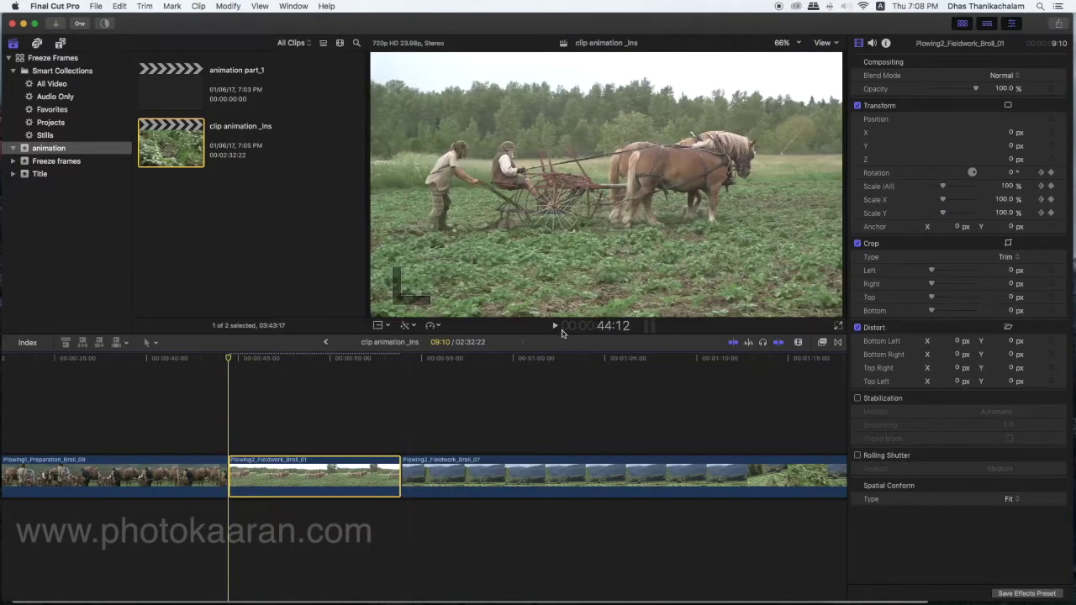
{"action": "left_click", "coordinate": [555, 326]}
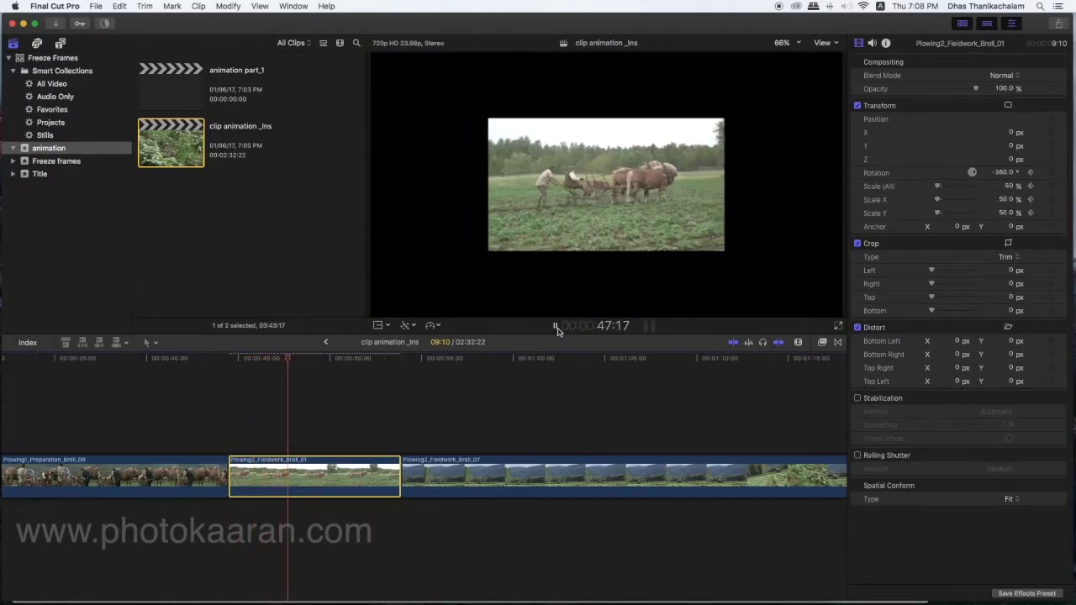
{"action": "left_click", "coordinate": [556, 327]}
{"action": "key", "text": "Up"}
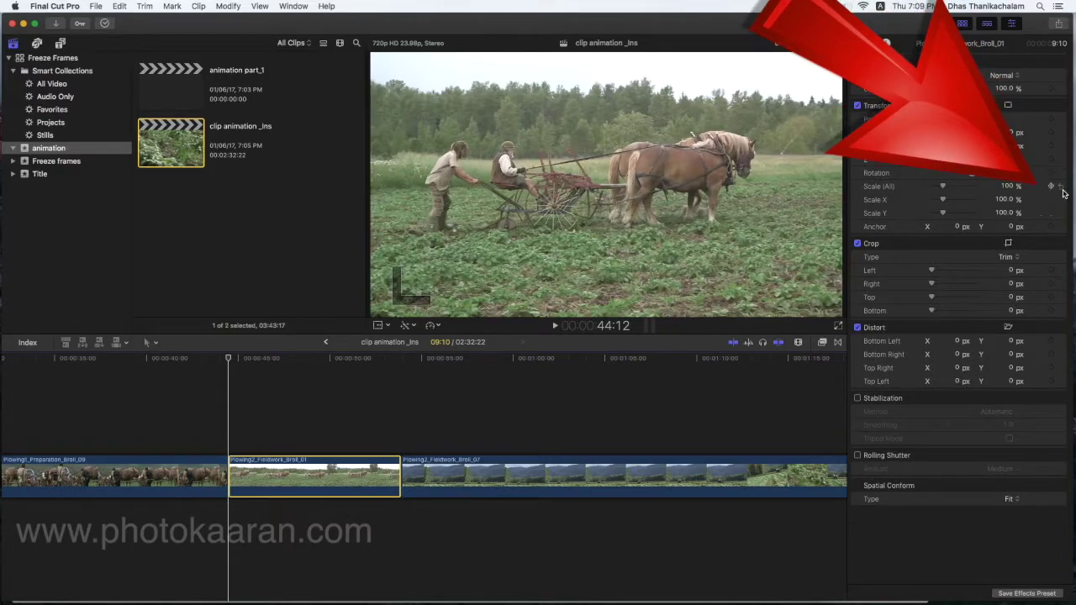
Activate Crop with the Trim type and add Left, Right, Top and Bottom keyframes at 48:22.
{"action": "left_click_drag", "start_coordinate": [229, 360], "coordinate": [311, 366]}
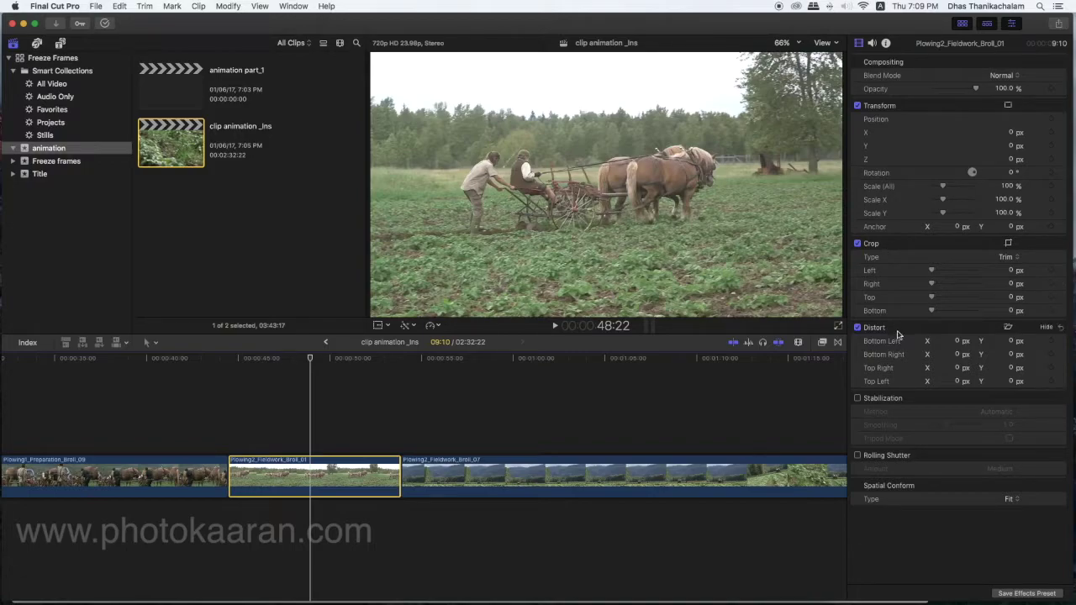
{"action": "left_click", "coordinate": [1008, 243]}
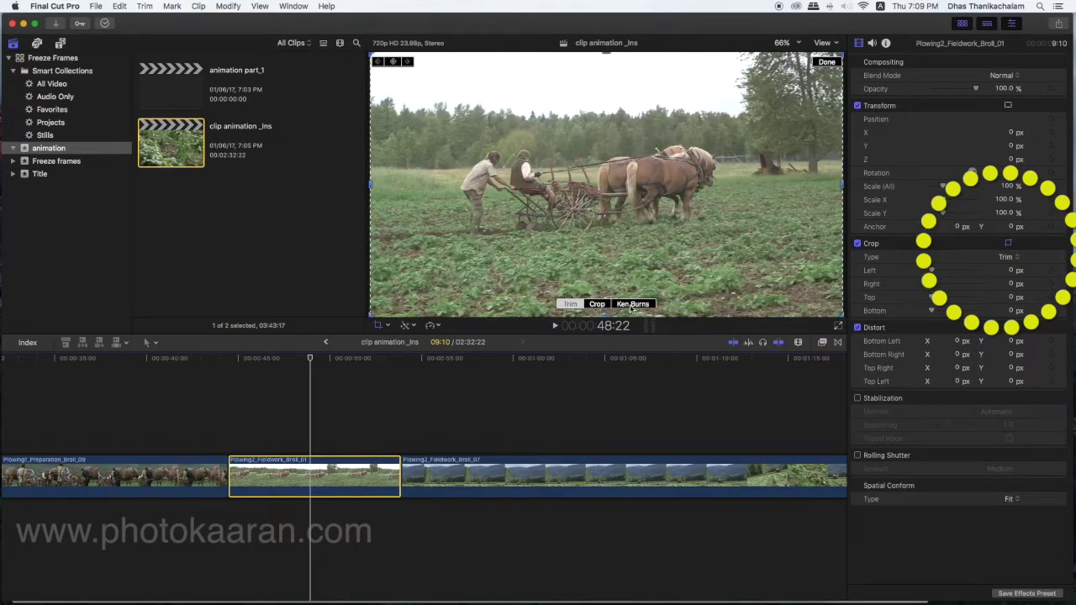
{"action": "left_click", "coordinate": [1015, 257]}
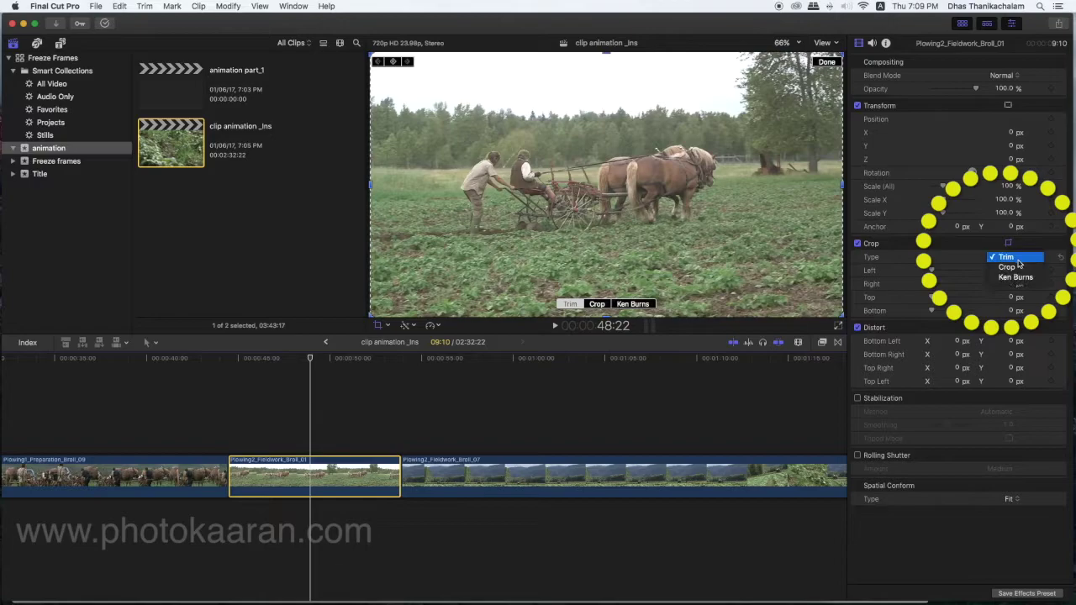
{"action": "left_click", "coordinate": [1011, 260]}
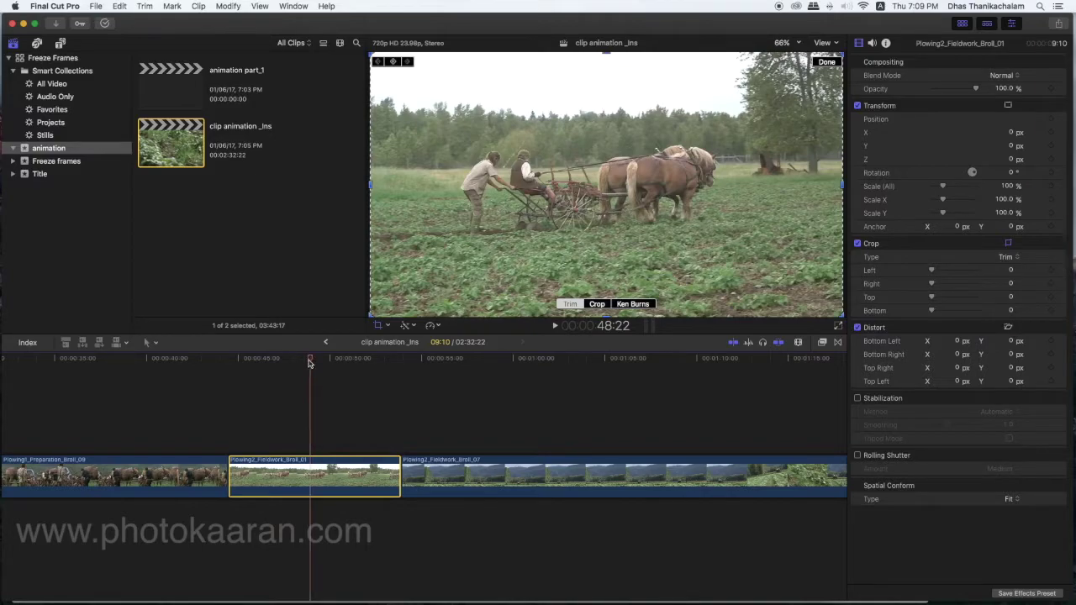
{"action": "left_click", "coordinate": [1050, 283]}
{"action": "left_click", "coordinate": [1051, 296]}
{"action": "left_click", "coordinate": [1051, 310]}
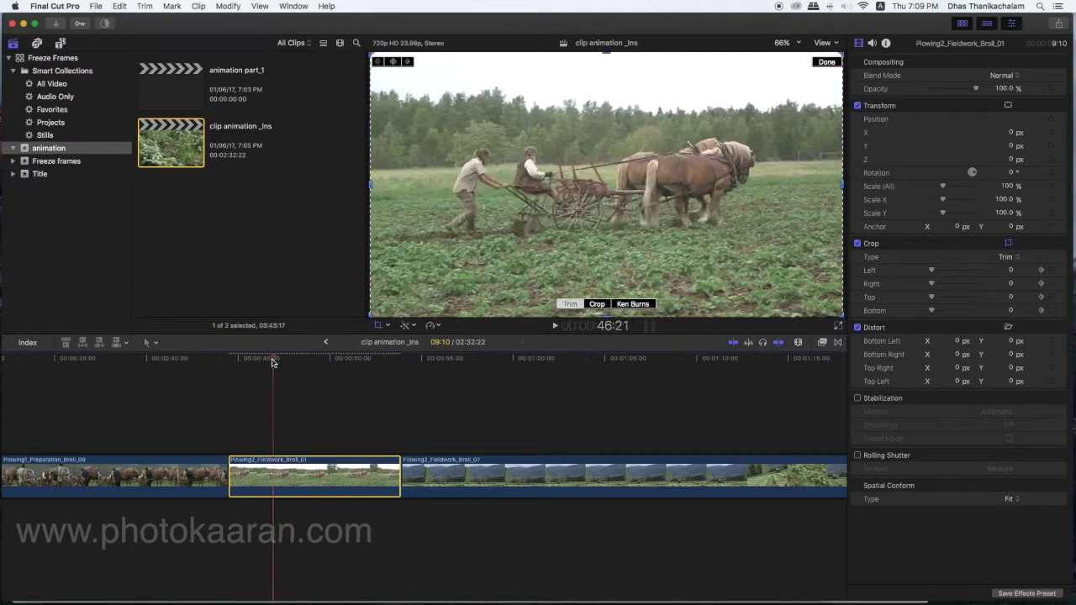
Trim the clip at 46:04 to Left 484, Right 544, Top 370 and Bottom 352 px.
{"action": "left_click", "coordinate": [259, 361]}
{"action": "left_click_drag", "start_coordinate": [931, 275], "coordinate": [959, 274]}
{"action": "left_click_drag", "start_coordinate": [931, 283], "coordinate": [955, 314]}
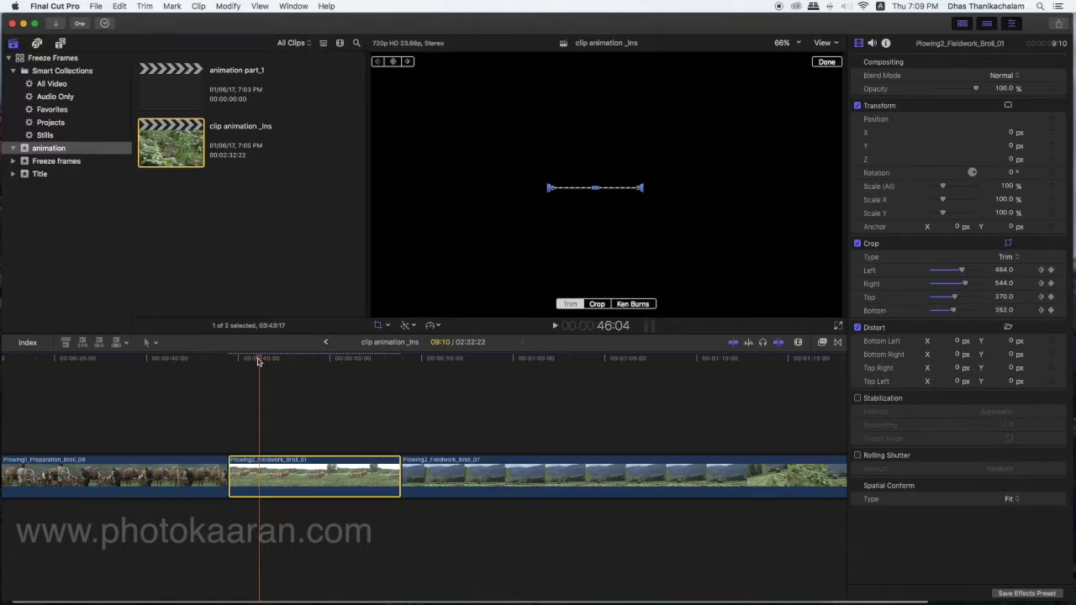
Play back the animated trim opening up to the full frame several times.
{"action": "key", "text": "Left"}
{"action": "key", "text": "Left"}
{"action": "key", "text": "Left"}
{"action": "key", "text": "space"}
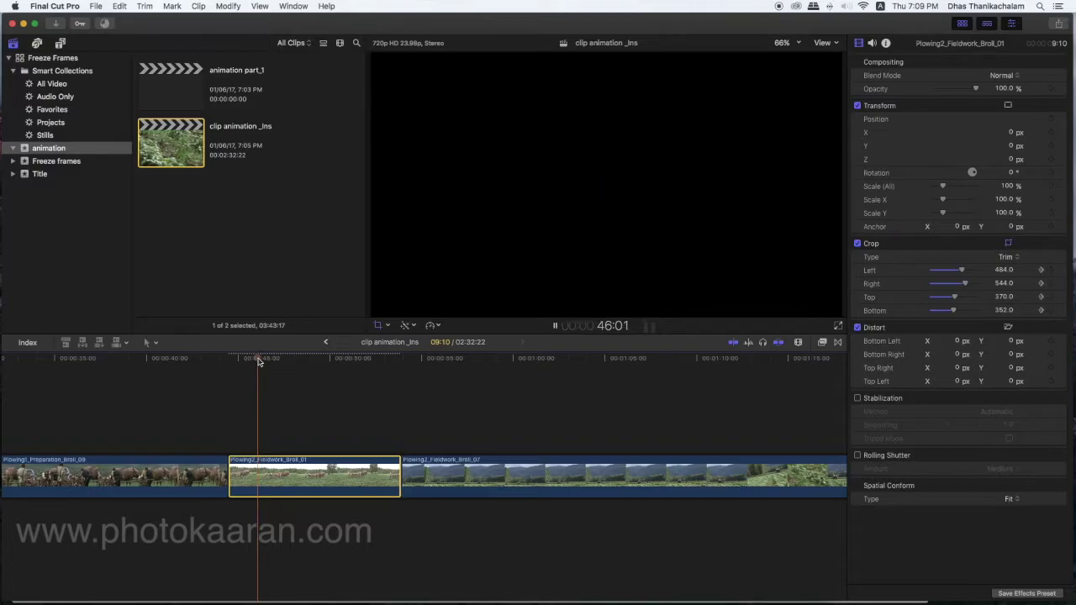
{"action": "left_click", "coordinate": [259, 360]}
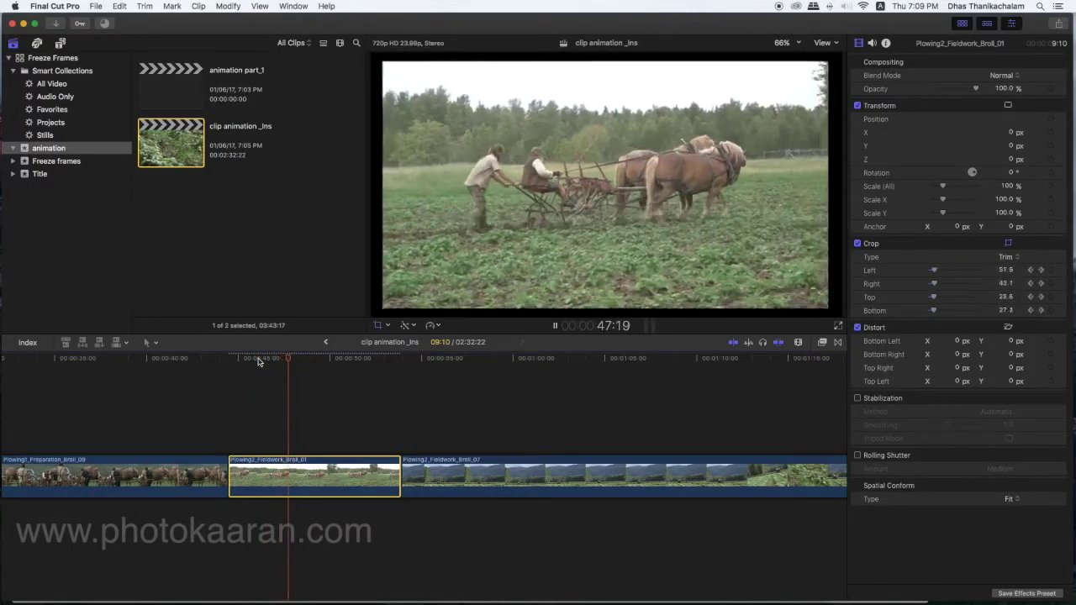
{"action": "left_click", "coordinate": [258, 360]}
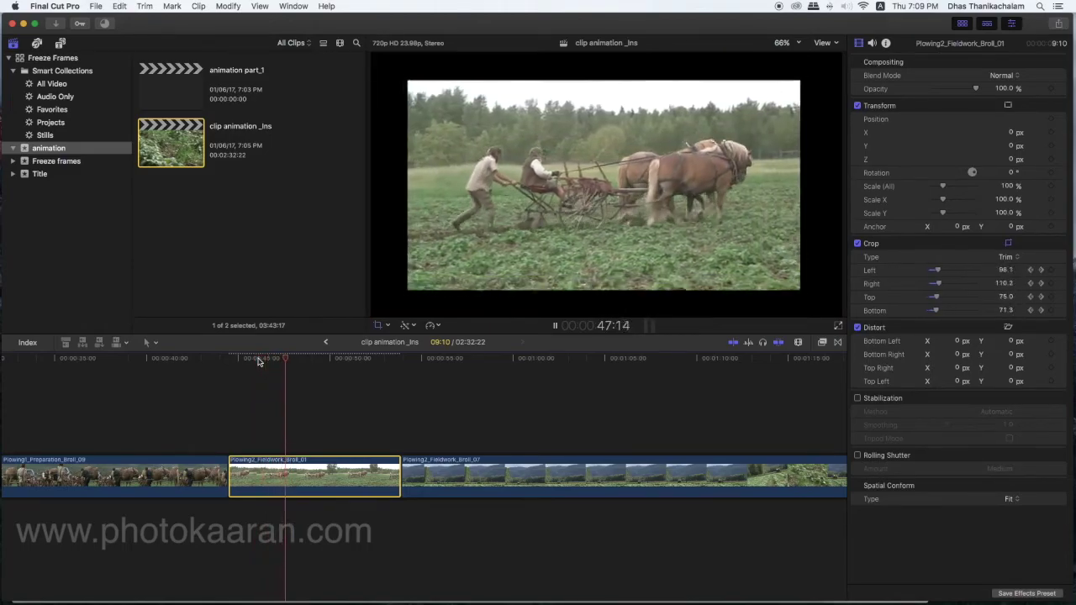
{"action": "left_click", "coordinate": [259, 360]}
{"action": "key", "text": "space"}
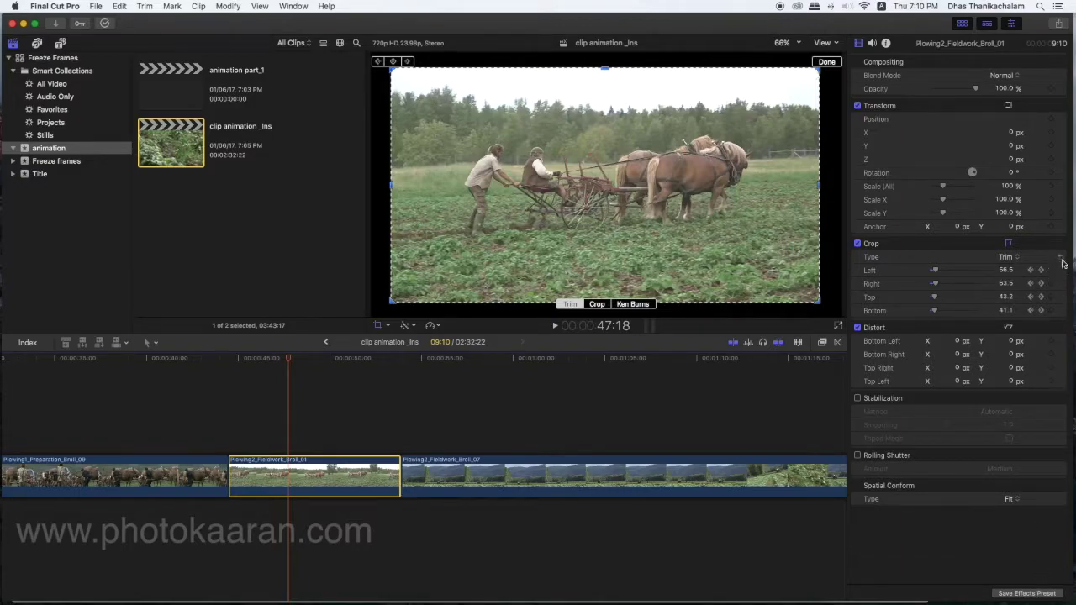
Reset the Left, Right, Top and Bottom crop parameters, clearing their keyframes.
{"action": "left_click", "coordinate": [1061, 271]}
{"action": "left_click", "coordinate": [1061, 284]}
{"action": "left_click", "coordinate": [1061, 298]}
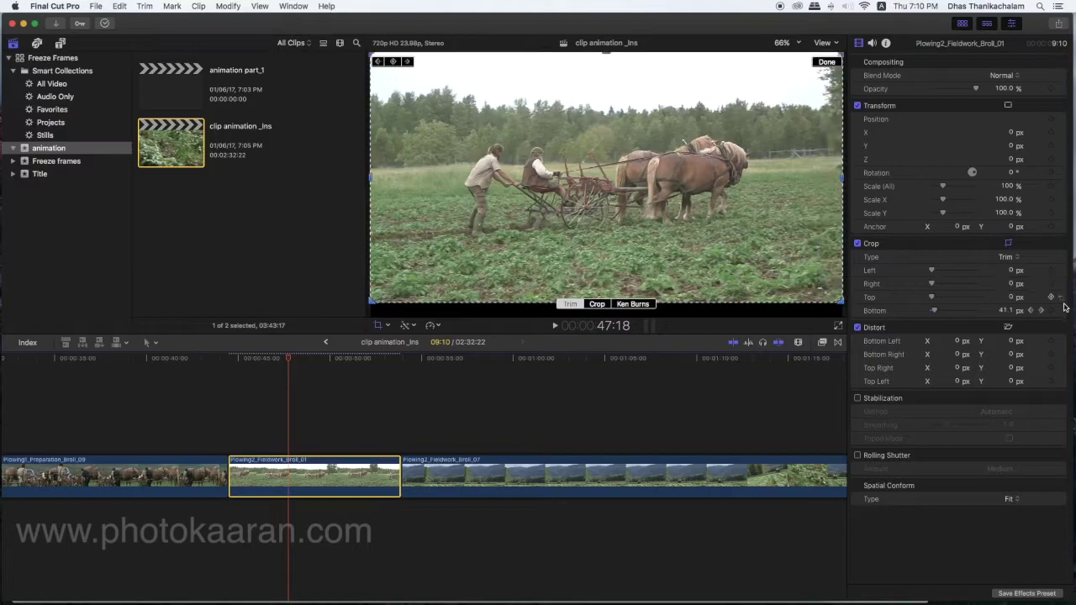
{"action": "left_click", "coordinate": [1061, 311]}
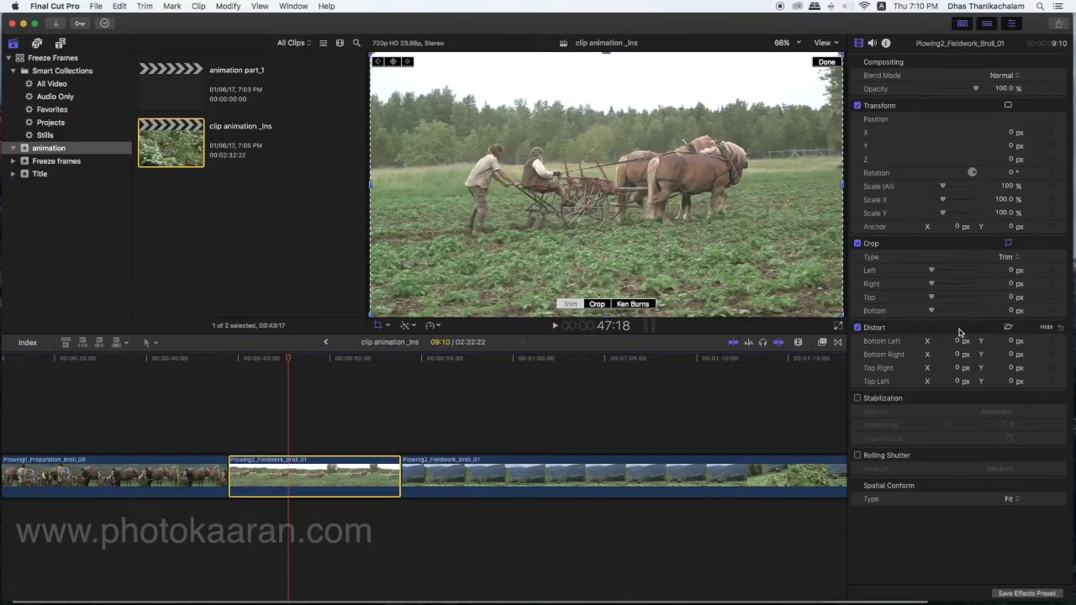
Activate Distort and add keyframes for all four corners at 47:18.
{"action": "left_click", "coordinate": [1007, 329]}
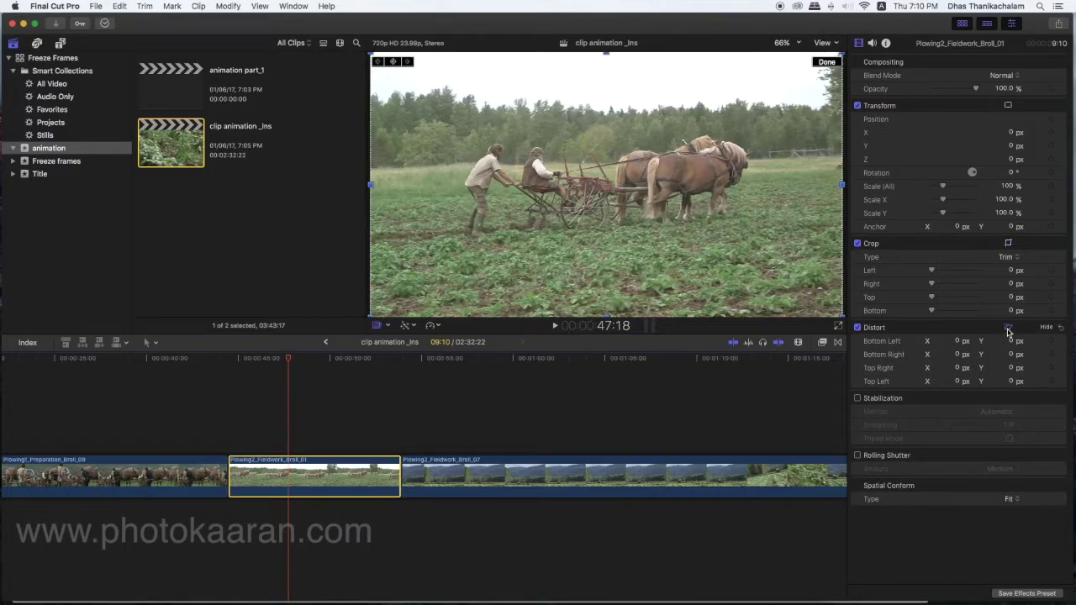
{"action": "left_click", "coordinate": [1051, 341]}
{"action": "left_click", "coordinate": [1051, 354]}
{"action": "left_click", "coordinate": [1051, 367]}
Distort the corners at 46:08: Bottom Left 124.3, 277 px; Bottom Right -630.4, -1 px; Top Right Y -3 px; Top Left 87.6, 0 px.
{"action": "left_click", "coordinate": [263, 361]}
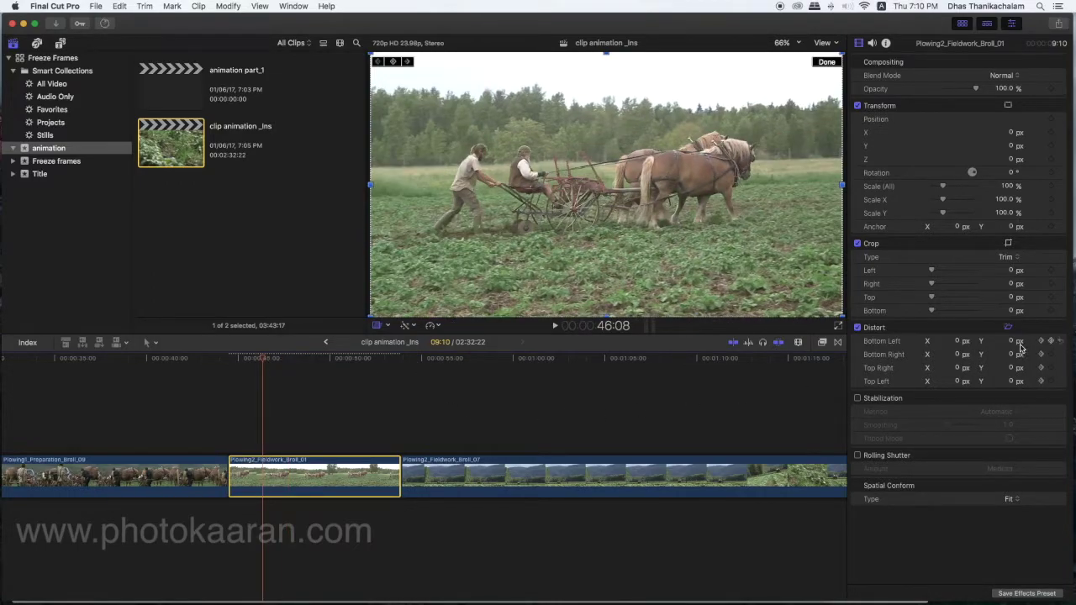
{"action": "mouse_move", "coordinate": [1012, 343]}
{"action": "left_mouse_down"}
{"action": "mouse_move", "coordinate": [1013, 324]}
{"action": "mouse_move", "coordinate": [1013, 383]}
{"action": "left_mouse_up"}
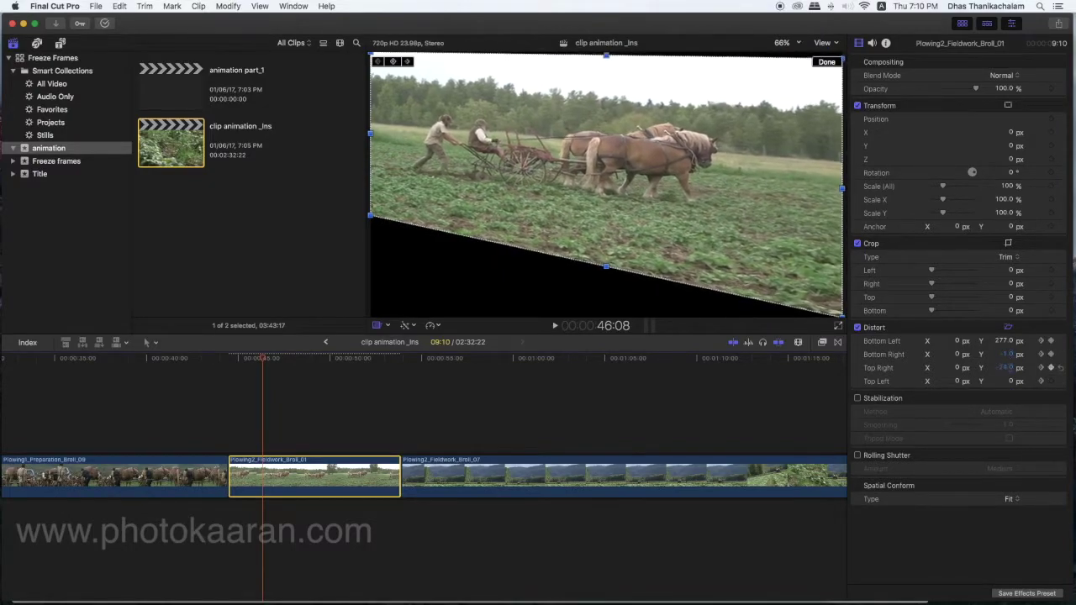
{"action": "left_click", "coordinate": [1015, 381]}
{"action": "left_click_drag", "start_coordinate": [959, 382], "coordinate": [927, 368]}
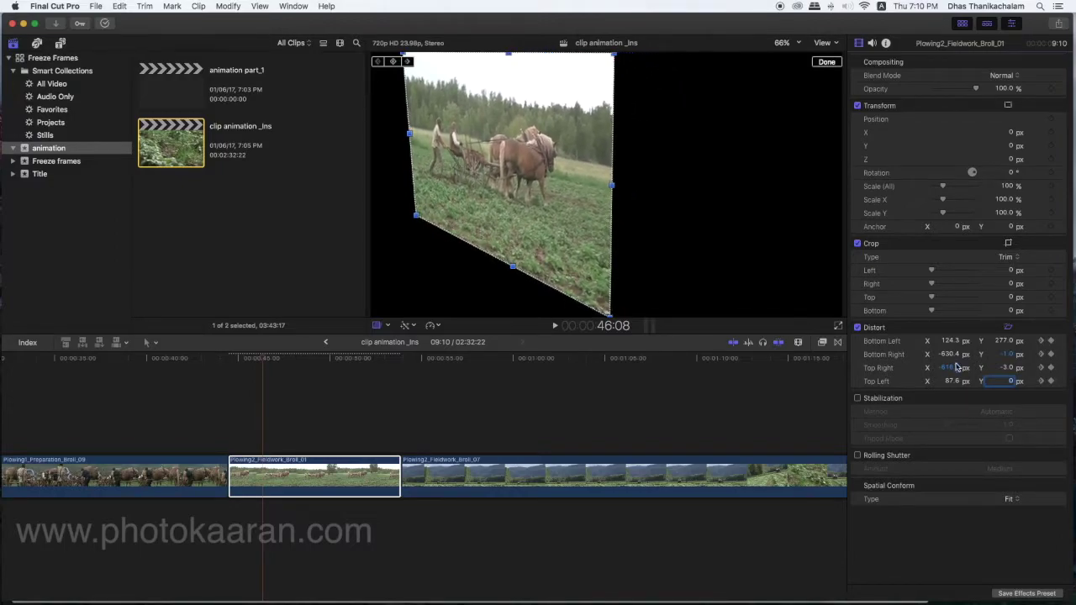
Play back the distort animation from before the distorted keyframe.
{"action": "left_click_drag", "start_coordinate": [262, 361], "coordinate": [251, 363]}
{"action": "key", "text": "space"}
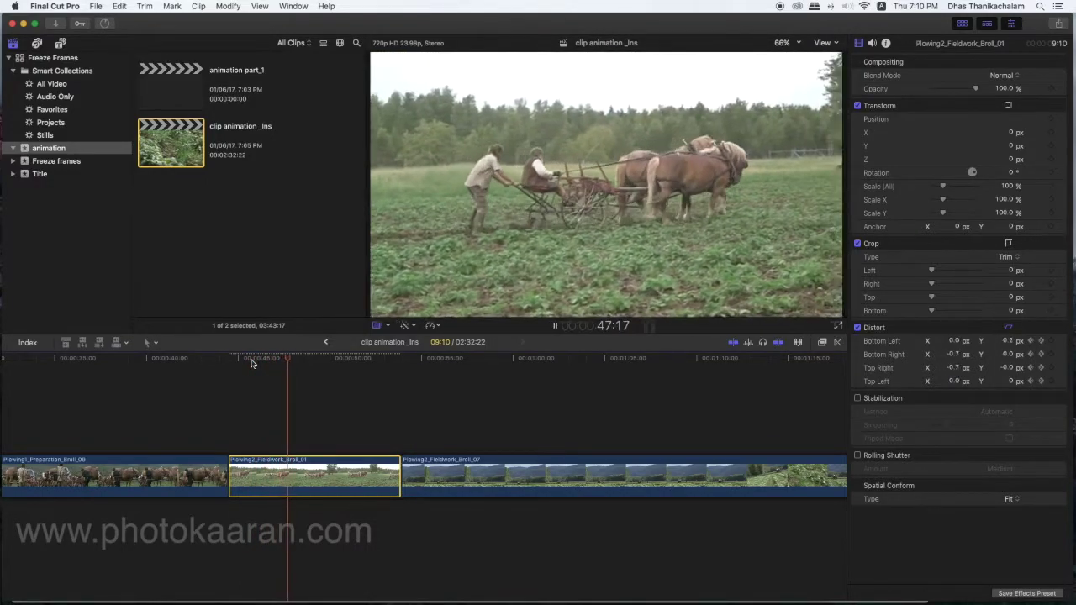
{"action": "left_click", "coordinate": [261, 363]}
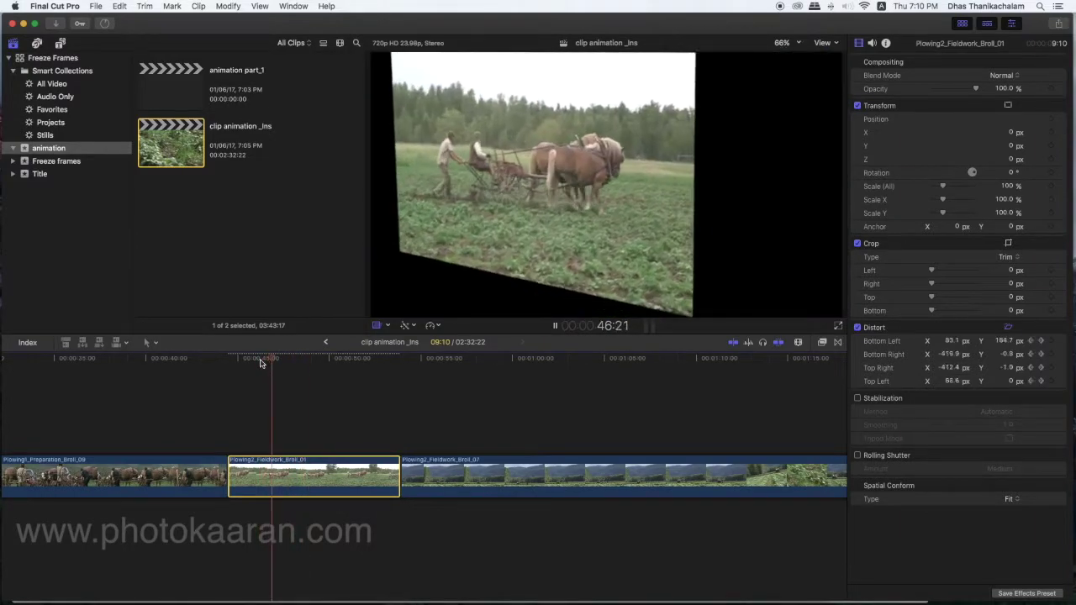
{"action": "key", "text": "space"}
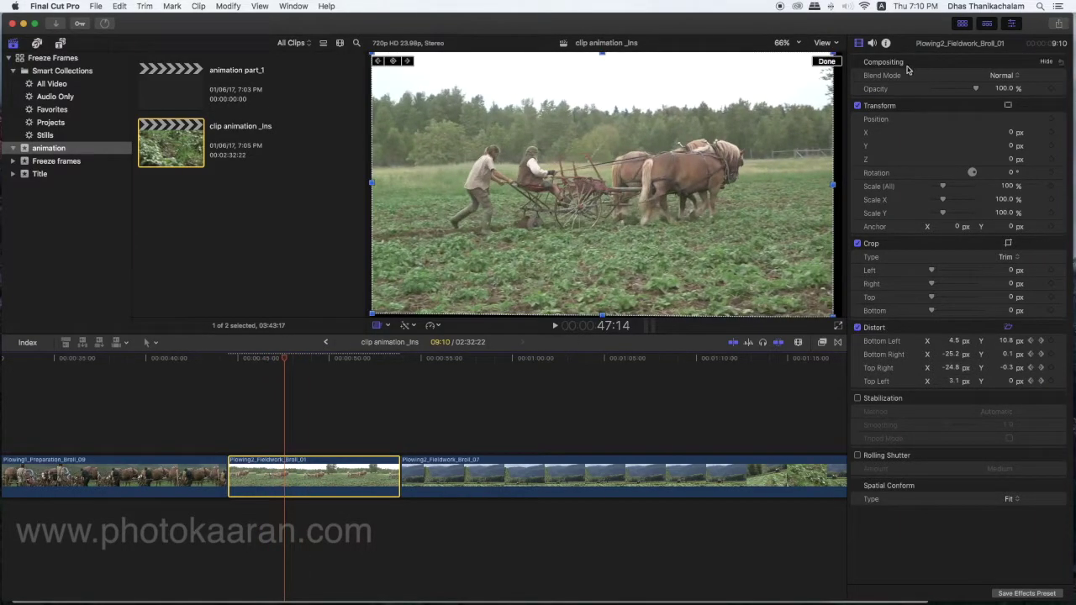